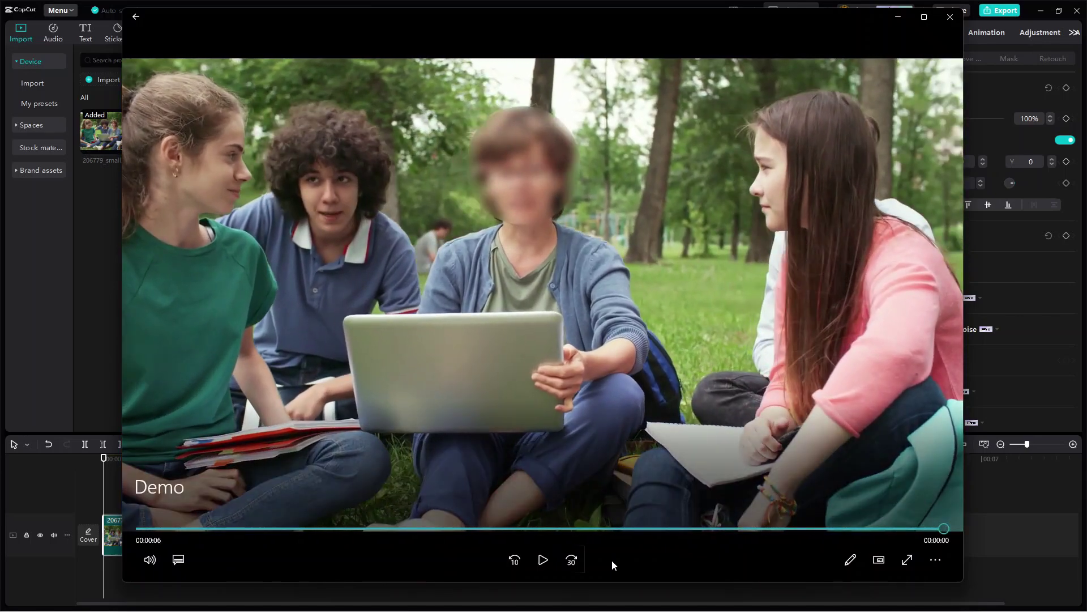
# Close the exported video preview to return to project 0716 with 206779_small.mp4 on the timeline.
pyautogui.click(898, 17)
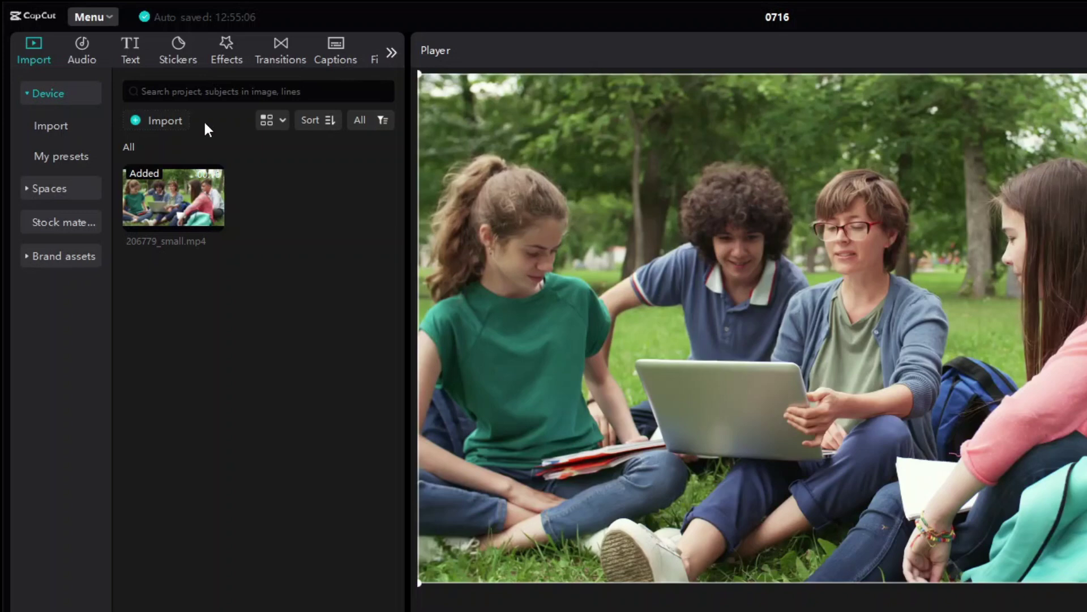
# Search the effects library for 'blur' and add the Blur effect to the timeline.
pyautogui.click(228, 47)
pyautogui.click(218, 89)
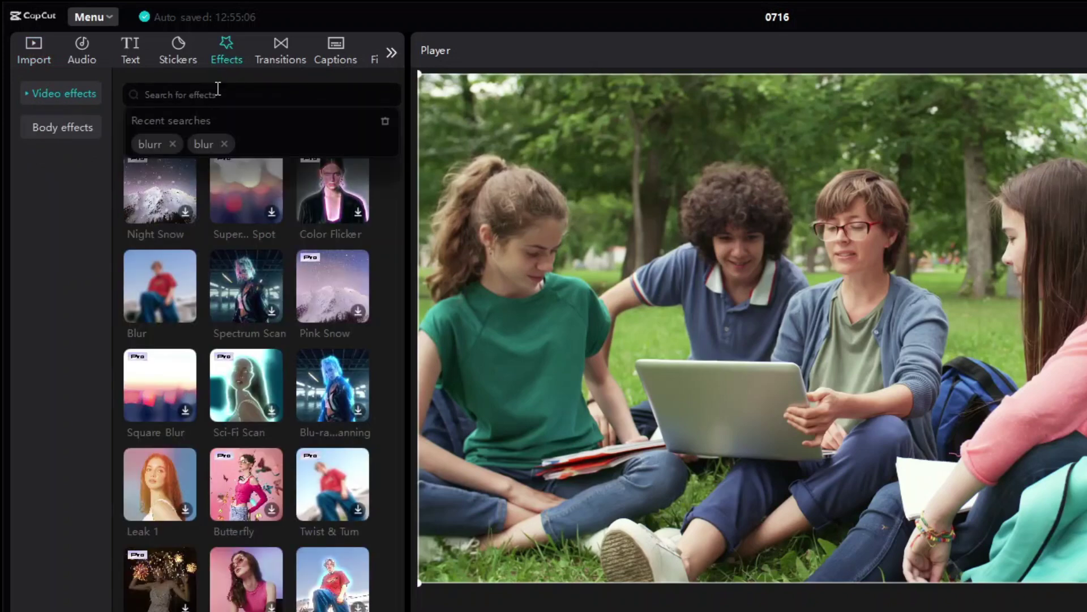
pyautogui.write('blur')
pyautogui.press('Return')
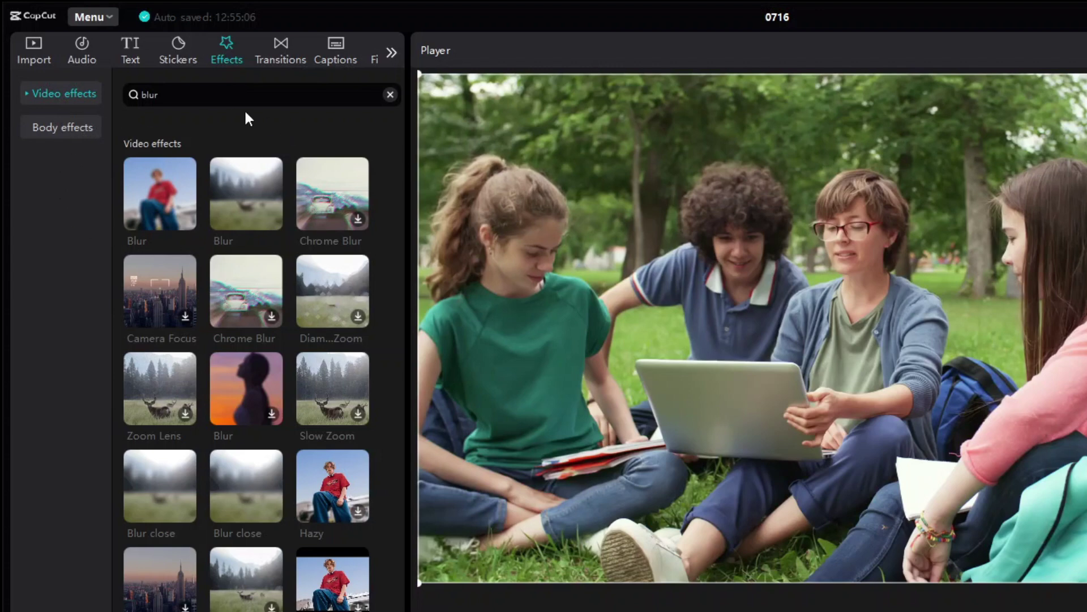
pyautogui.click(186, 218)
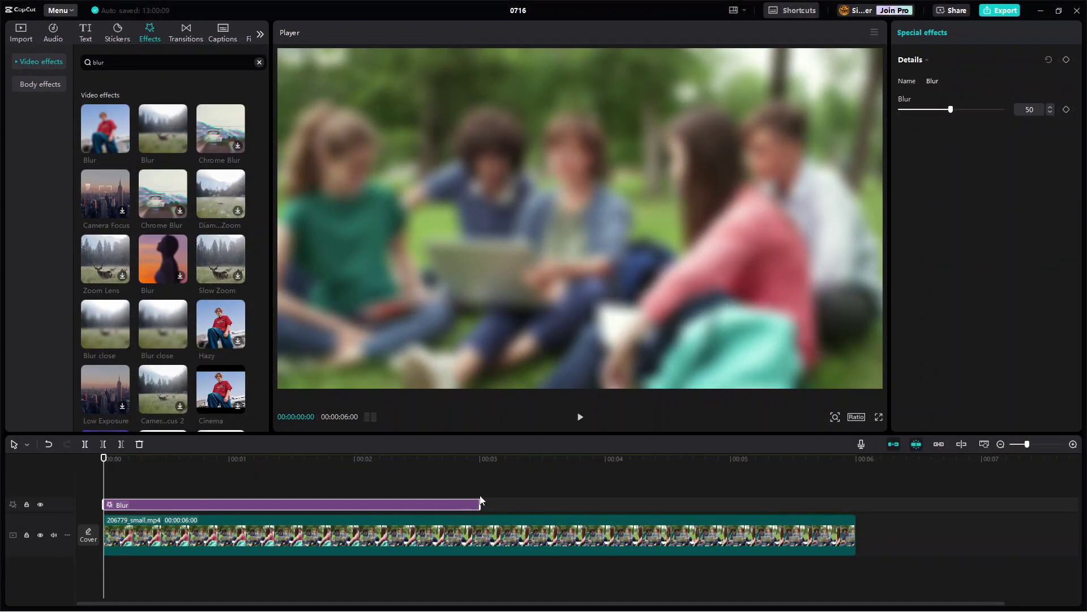
# Stretch the Blur effect over the full 6-second clip and lower its strength from 50 to 30.
pyautogui.moveTo(480, 502); pyautogui.dragTo(857, 505)
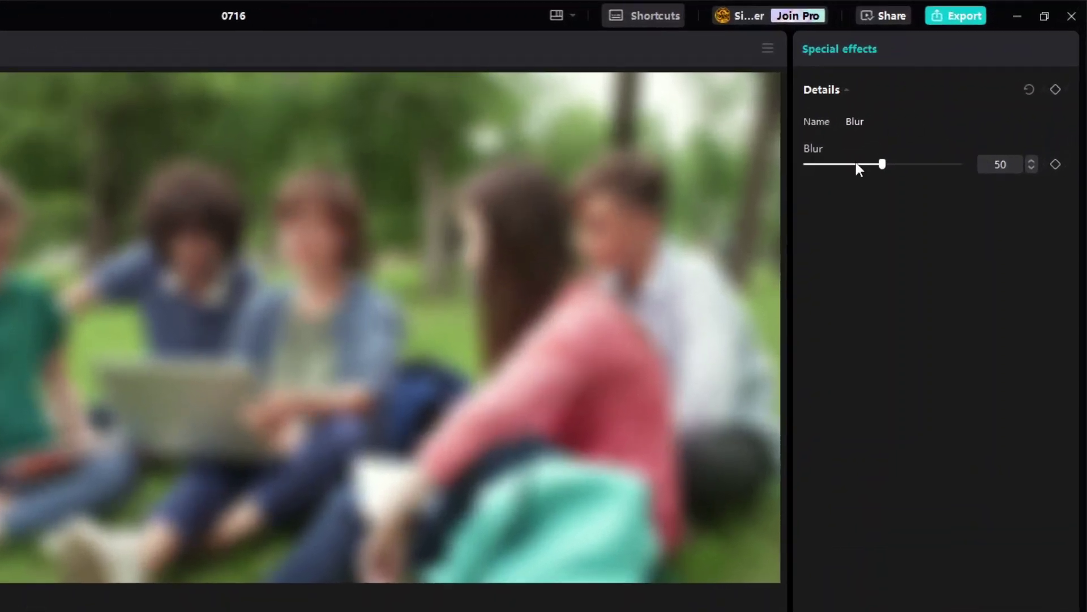
pyautogui.click(857, 164)
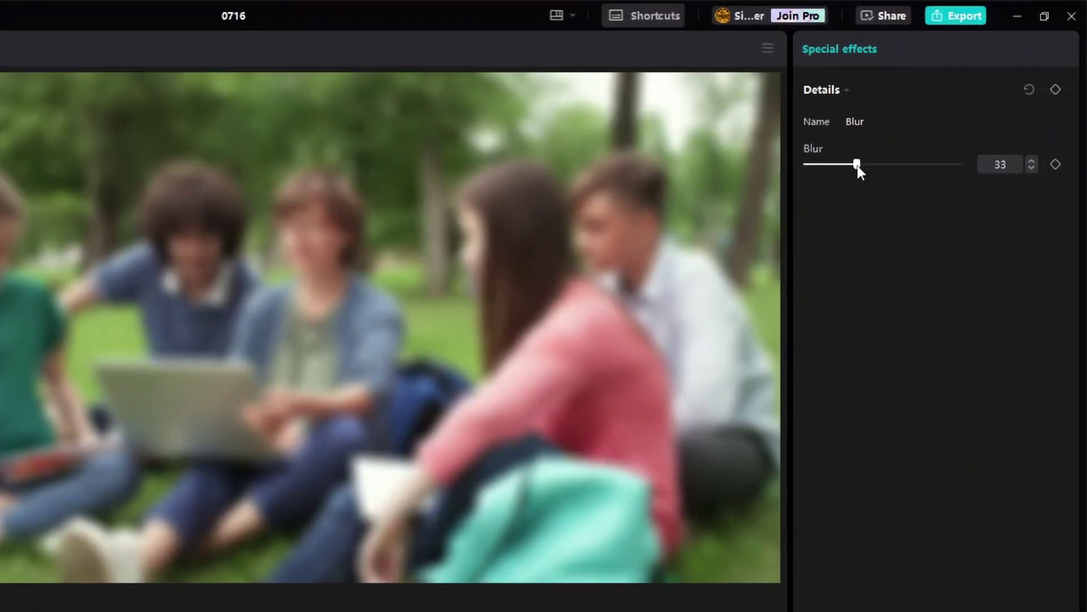
pyautogui.scroll(-3, 1032, 165)
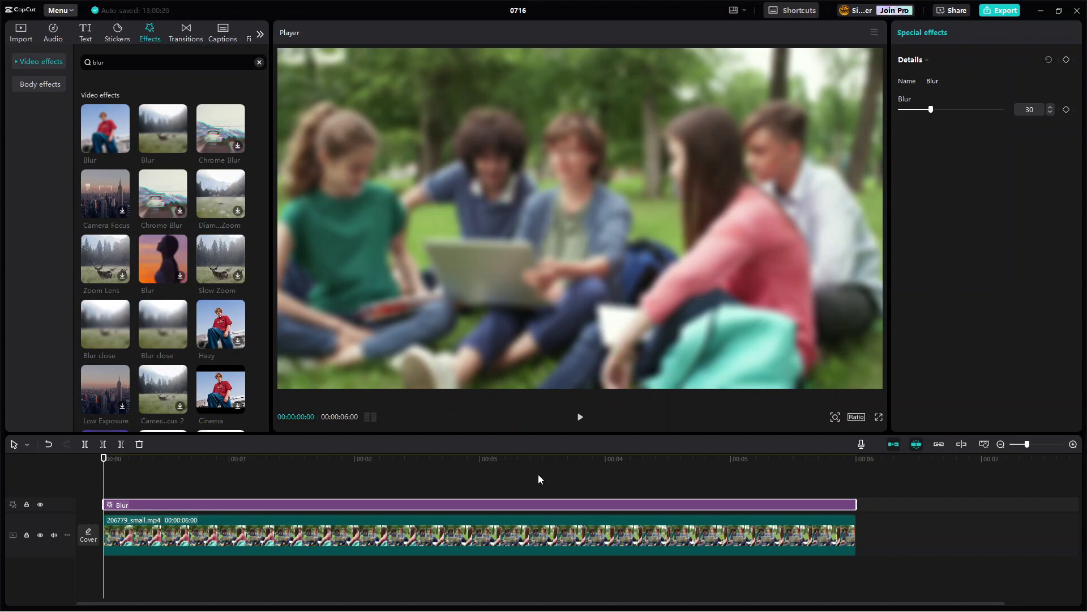
# Place the unblurred copy of 206779_small.mp4 above the Blur effect, undoing the test trims.
pyautogui.moveTo(372, 529); pyautogui.dragTo(375, 469)
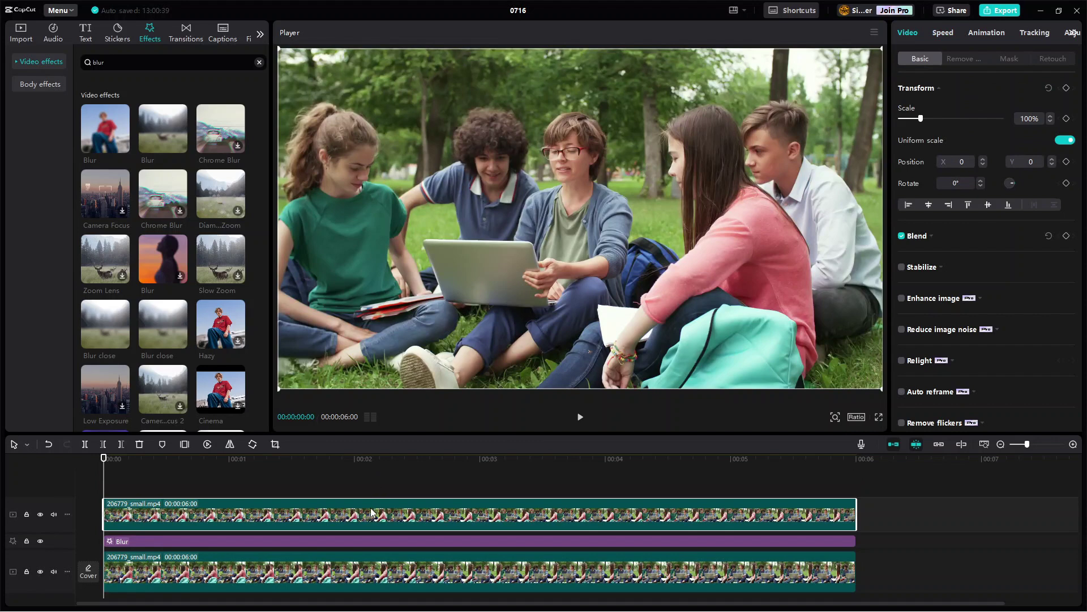
pyautogui.moveTo(371, 513)
pyautogui.mouseDown()
pyautogui.moveTo(408, 510)
pyautogui.moveTo(353, 515)
pyautogui.mouseUp()
pyautogui.moveTo(105, 542); pyautogui.dragTo(220, 541)
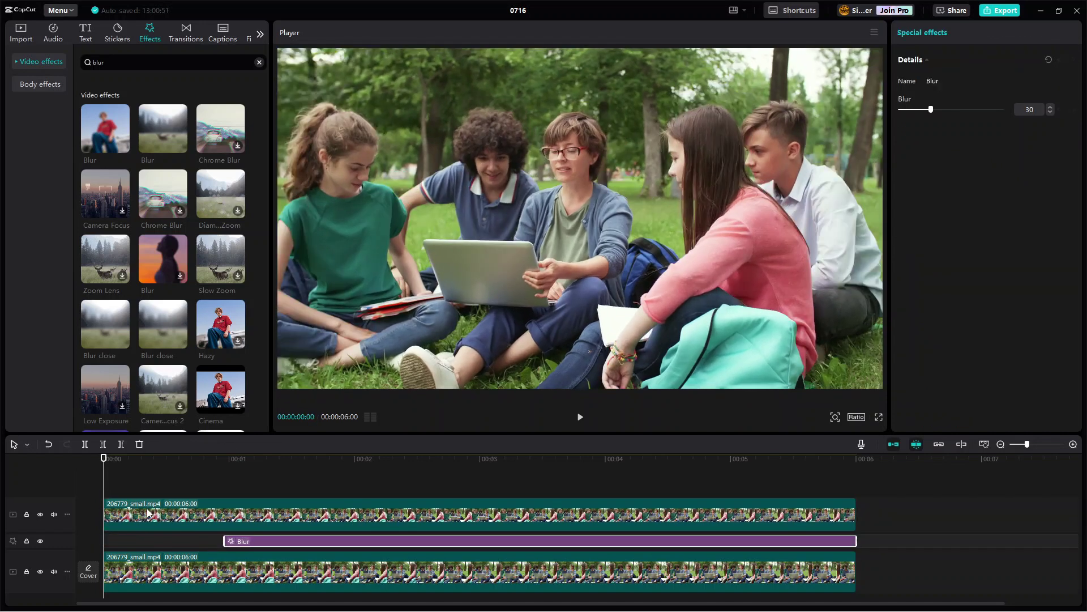
pyautogui.moveTo(105, 512); pyautogui.dragTo(222, 512)
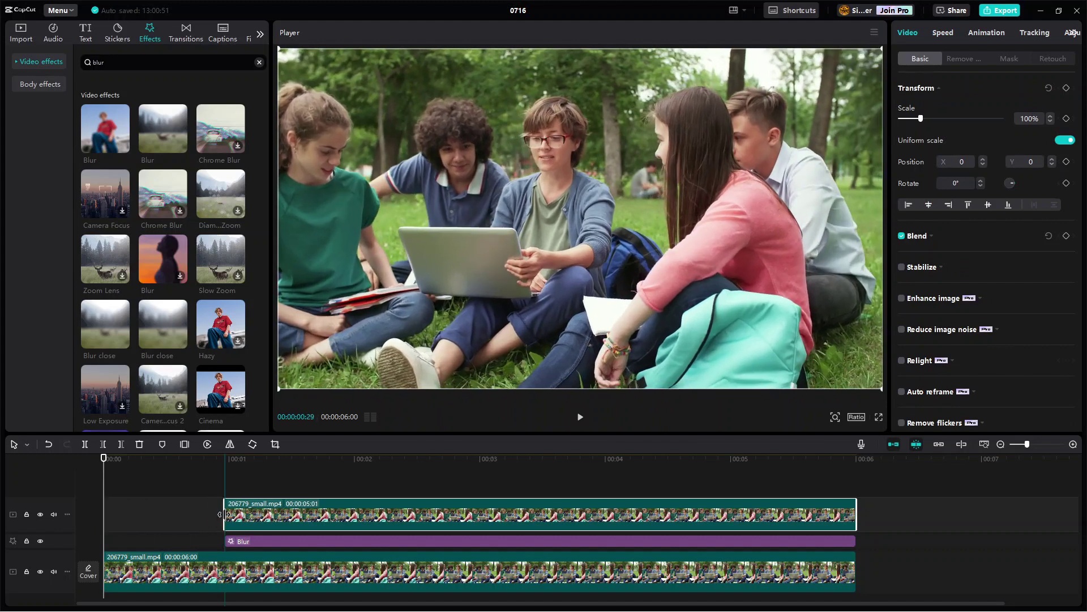
pyautogui.hotkey('ctrl', 'z')
pyautogui.hotkey('ctrl', 'z')
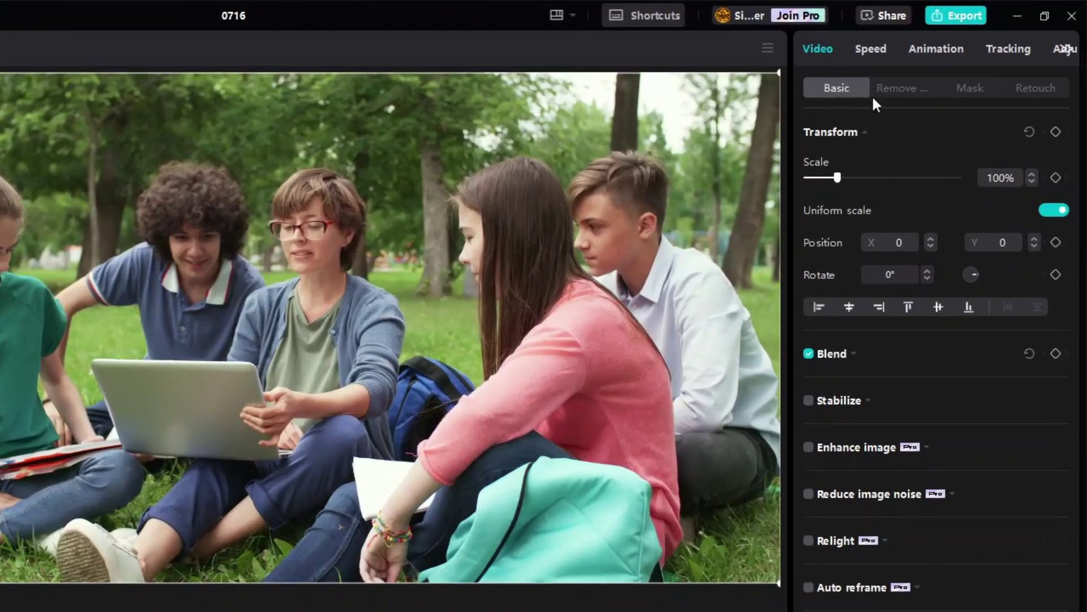
# Give the top clip a Circle mask and reverse it so the blur shows inside the circle.
pyautogui.click(971, 88)
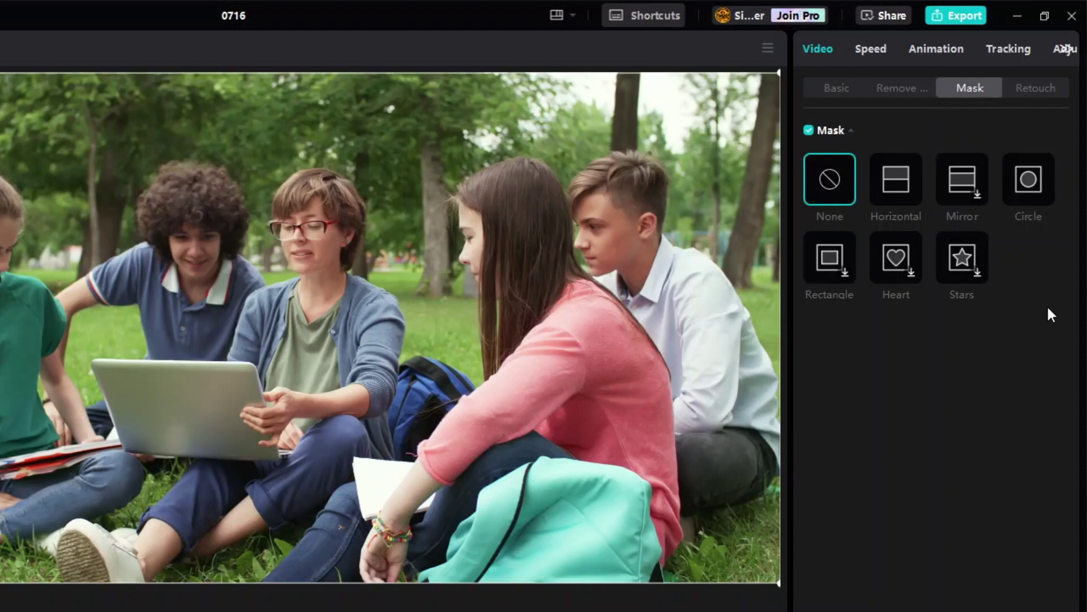
pyautogui.click(1037, 181)
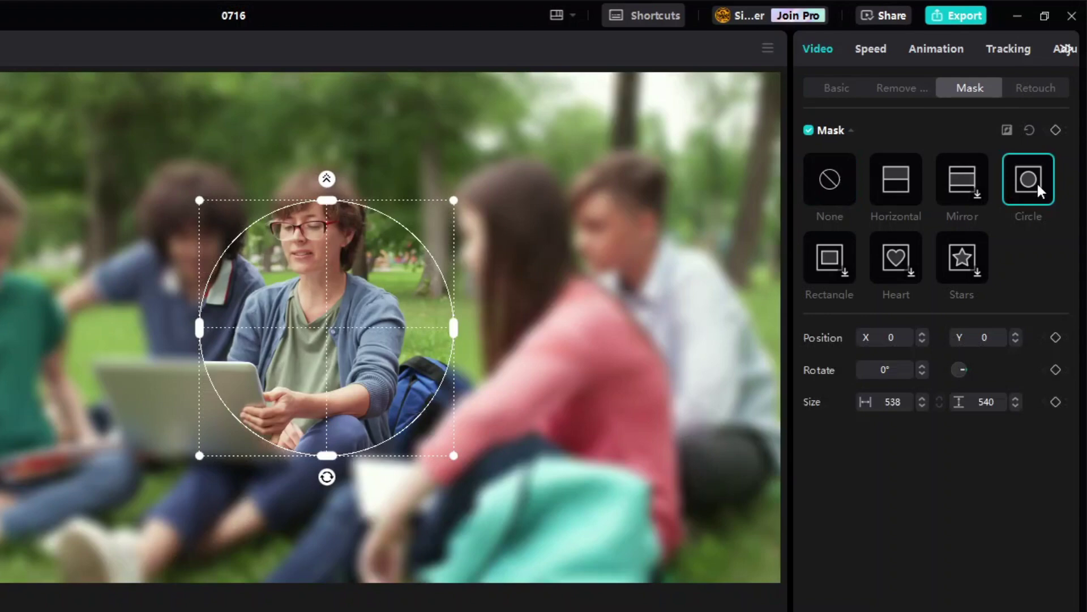
pyautogui.click(1007, 131)
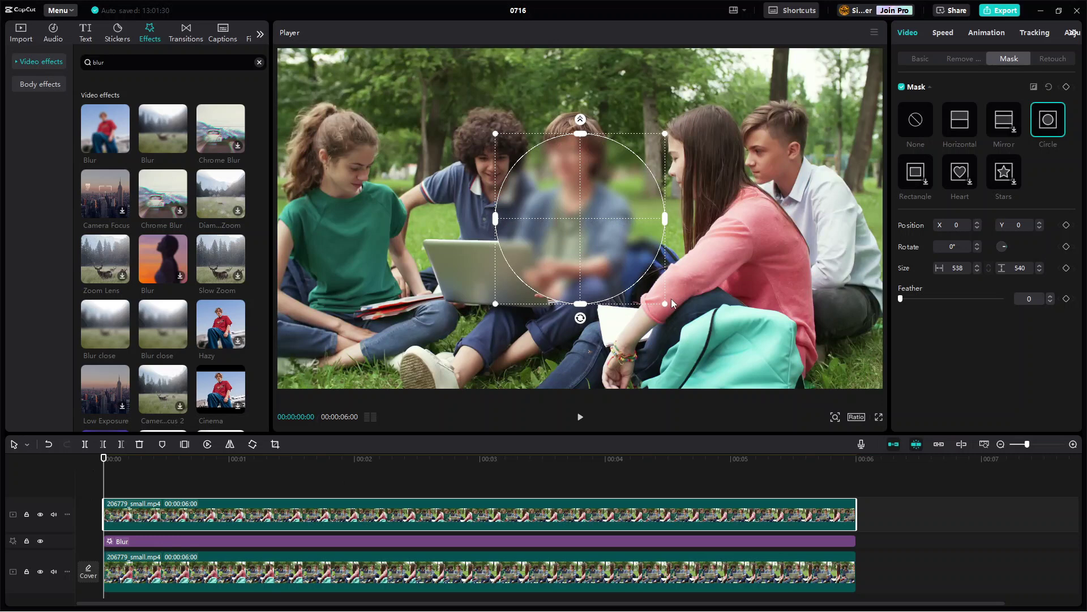
# Shrink the mask to a 211×258 oval at X -20, Y 214 over the boy's face.
pyautogui.moveTo(662, 301); pyautogui.dragTo(620, 260)
pyautogui.moveTo(592, 222); pyautogui.dragTo(607, 192)
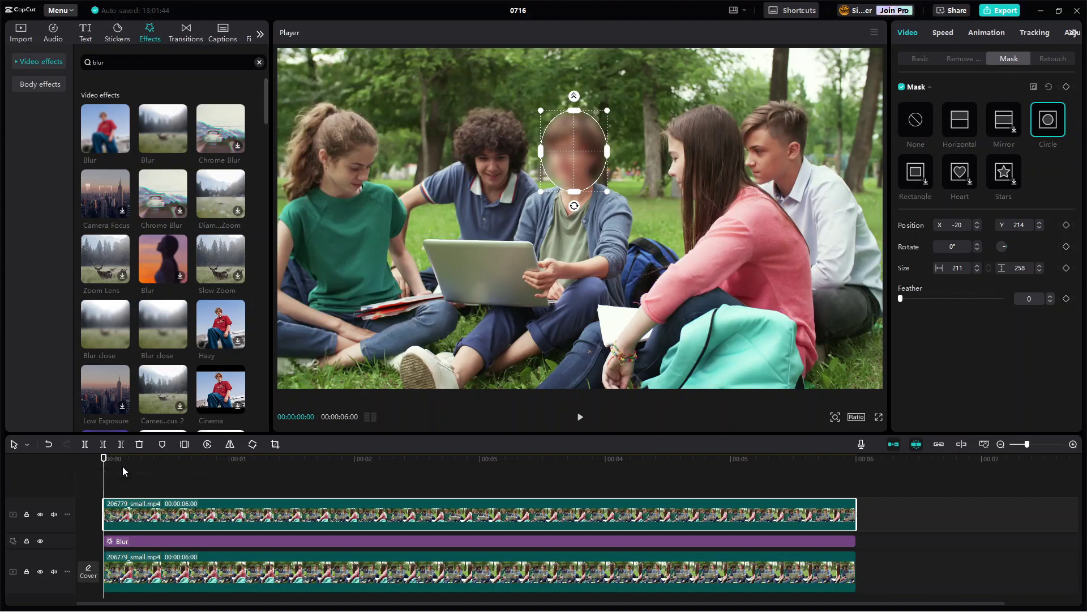
pyautogui.moveTo(105, 478)
pyautogui.mouseDown()
pyautogui.moveTo(244, 477)
pyautogui.moveTo(107, 475)
pyautogui.mouseUp()
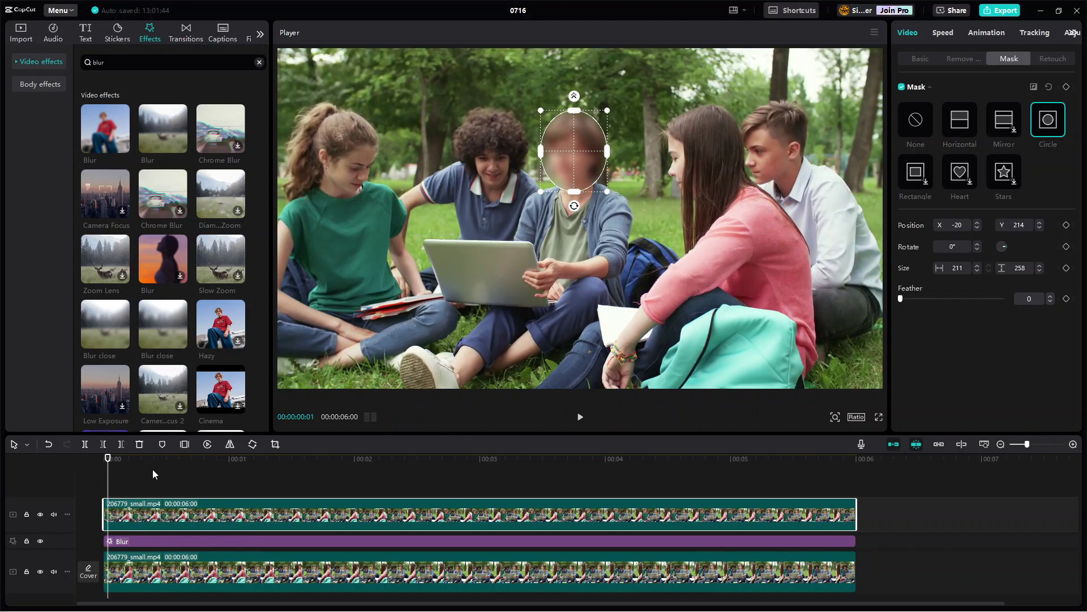
pyautogui.moveTo(111, 477)
pyautogui.mouseDown()
pyautogui.moveTo(133, 482)
pyautogui.moveTo(102, 483)
pyautogui.mouseUp()
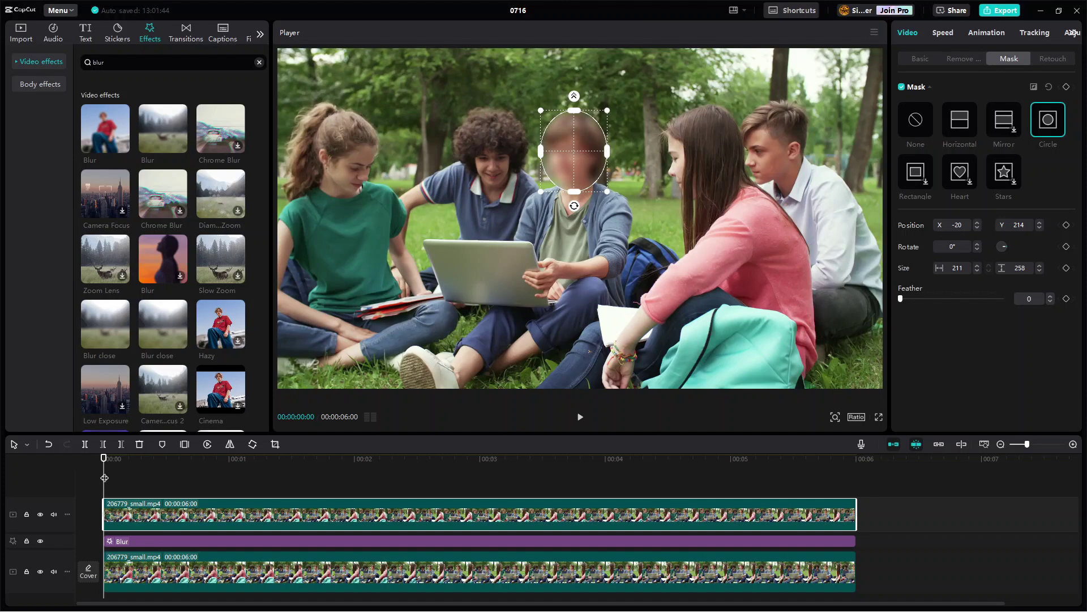
pyautogui.moveTo(105, 477); pyautogui.dragTo(250, 476)
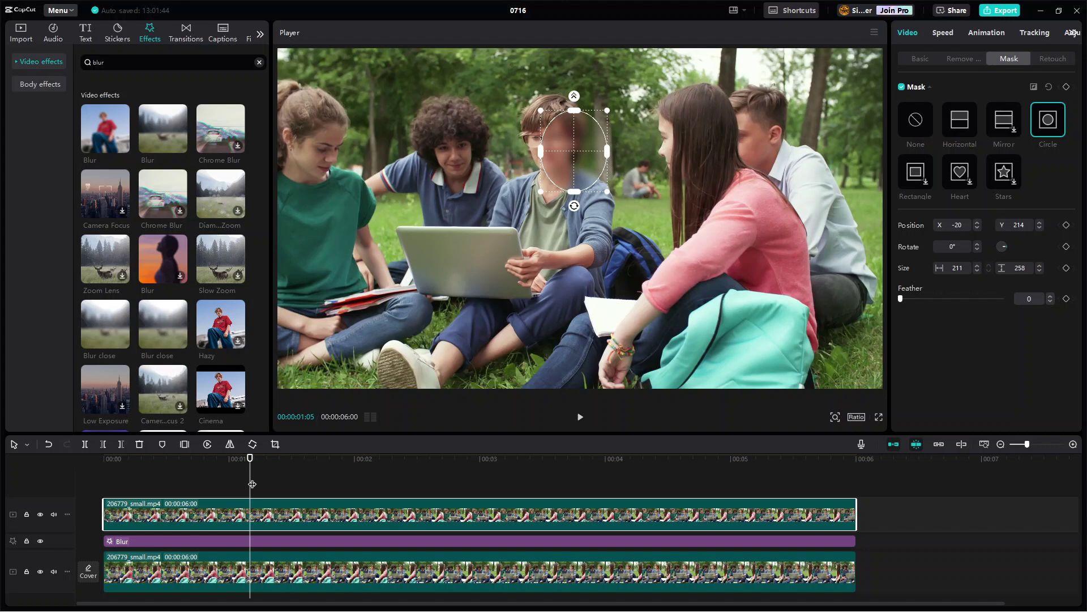
# Keyframe the mask position at 00:00, then at 00:01:06 move the oval to X -92, Y 271.
pyautogui.moveTo(248, 480); pyautogui.dragTo(88, 483)
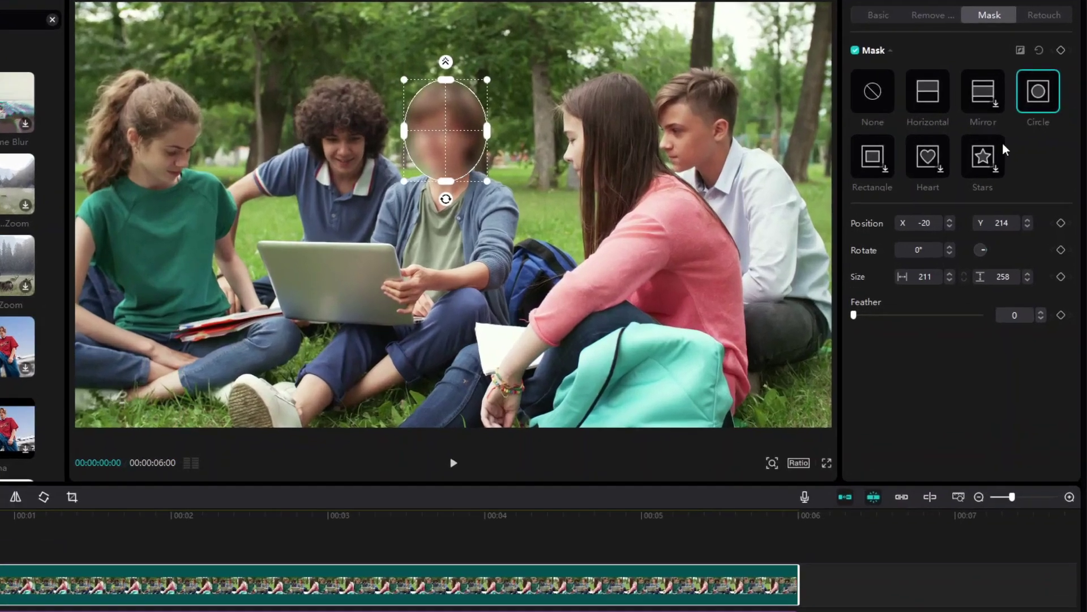
pyautogui.click(1066, 225)
pyautogui.click(49, 520)
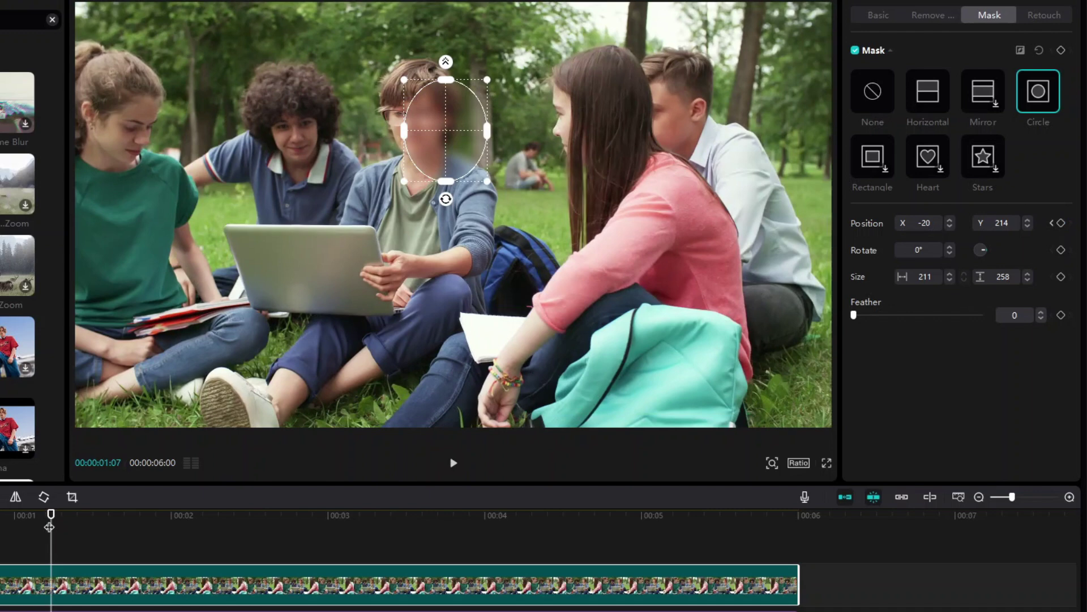
pyautogui.moveTo(439, 140); pyautogui.dragTo(410, 115)
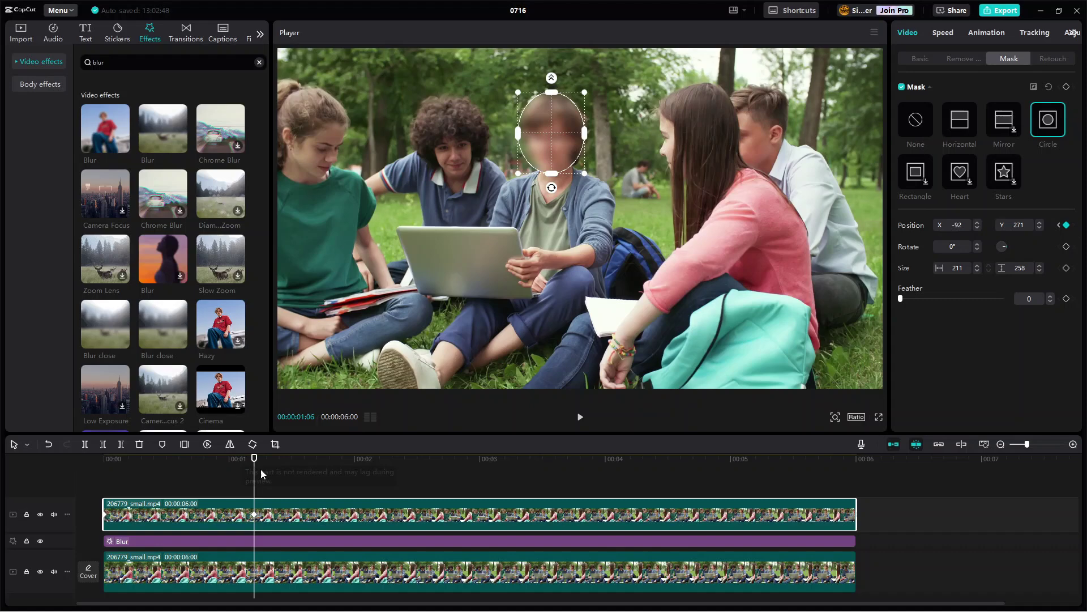
pyautogui.moveTo(45, 543); pyautogui.dragTo(0, 543)
pyautogui.moveTo(110, 481); pyautogui.dragTo(259, 490)
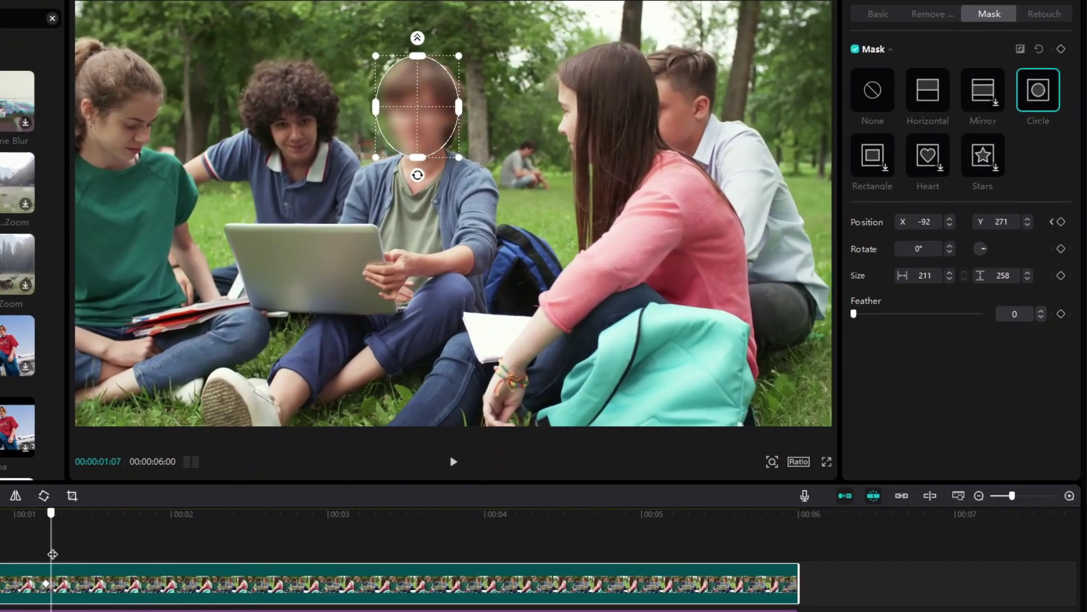
# Add a size keyframe at 00:01:06, then move and enlarge the oval onto the face near 00:02:10.
pyautogui.moveTo(52, 554); pyautogui.dragTo(46, 554)
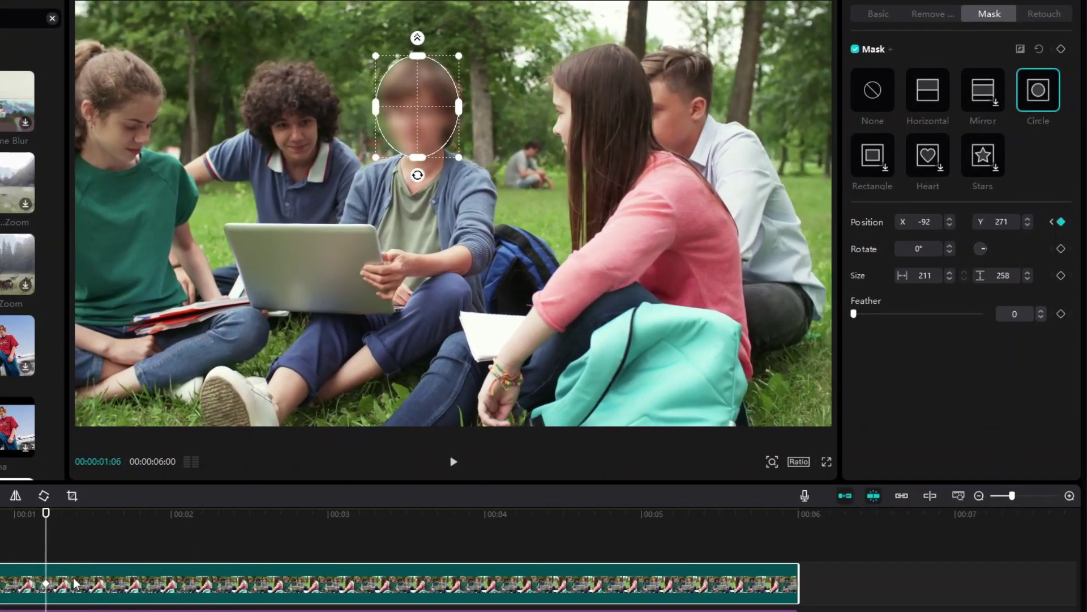
pyautogui.click(1062, 276)
pyautogui.moveTo(198, 526); pyautogui.dragTo(223, 545)
pyautogui.press('Right')
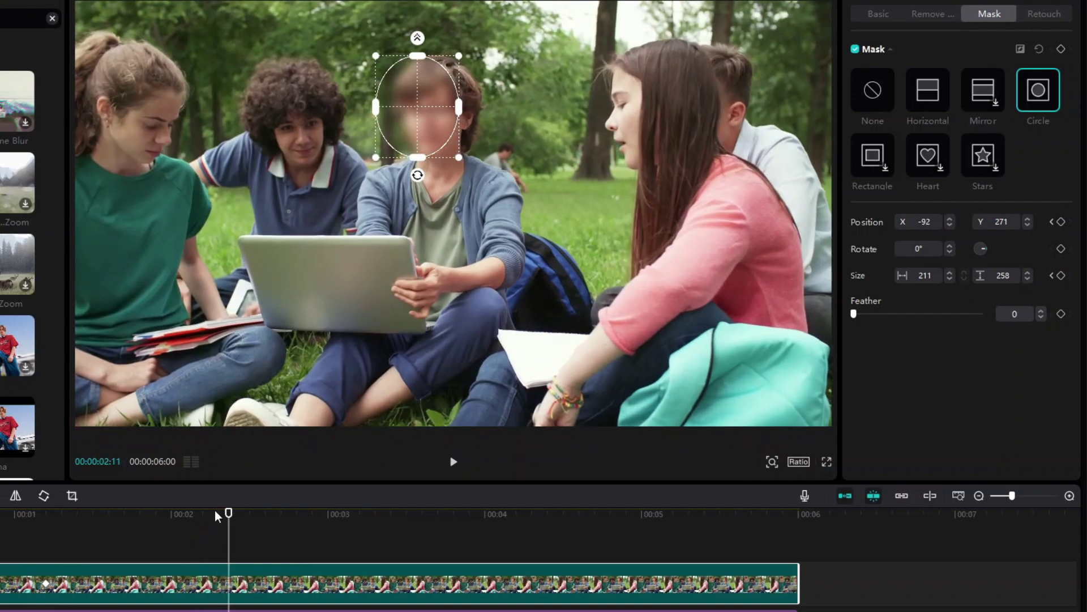
pyautogui.moveTo(405, 92); pyautogui.dragTo(424, 90)
pyautogui.moveTo(476, 157); pyautogui.dragTo(480, 163)
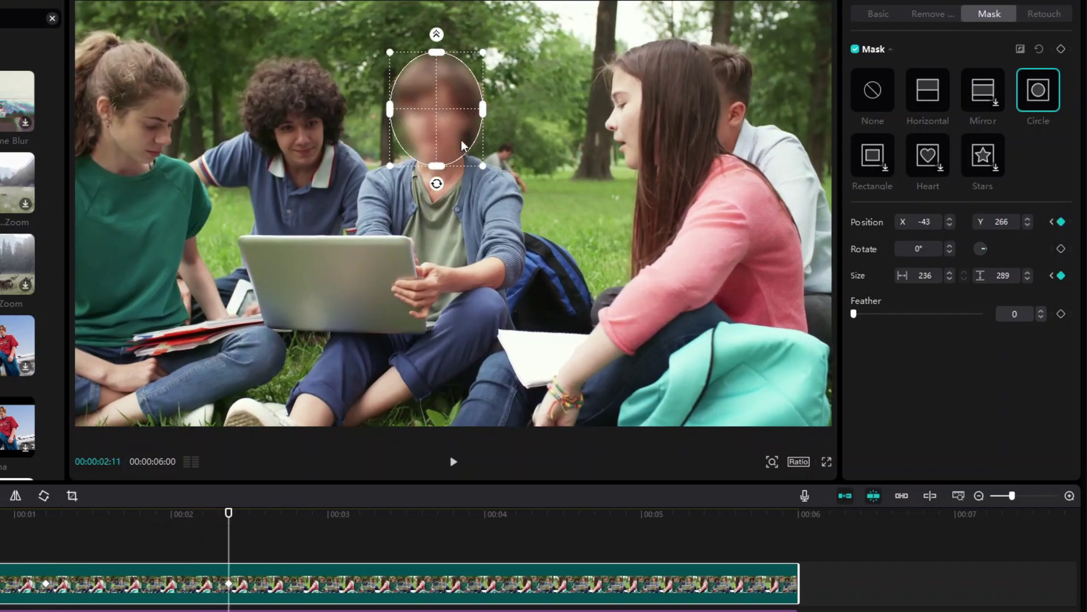
pyautogui.moveTo(230, 538); pyautogui.dragTo(77, 551)
# Keyframe the oval on the face at 00:03:12, 00:04:03, 00:04:20 and 00:05:19, widening it to 247×289.
pyautogui.click(148, 551)
pyautogui.moveTo(149, 543); pyautogui.dragTo(388, 547)
pyautogui.moveTo(447, 118); pyautogui.dragTo(474, 101)
pyautogui.click(501, 555)
pyautogui.click(498, 542)
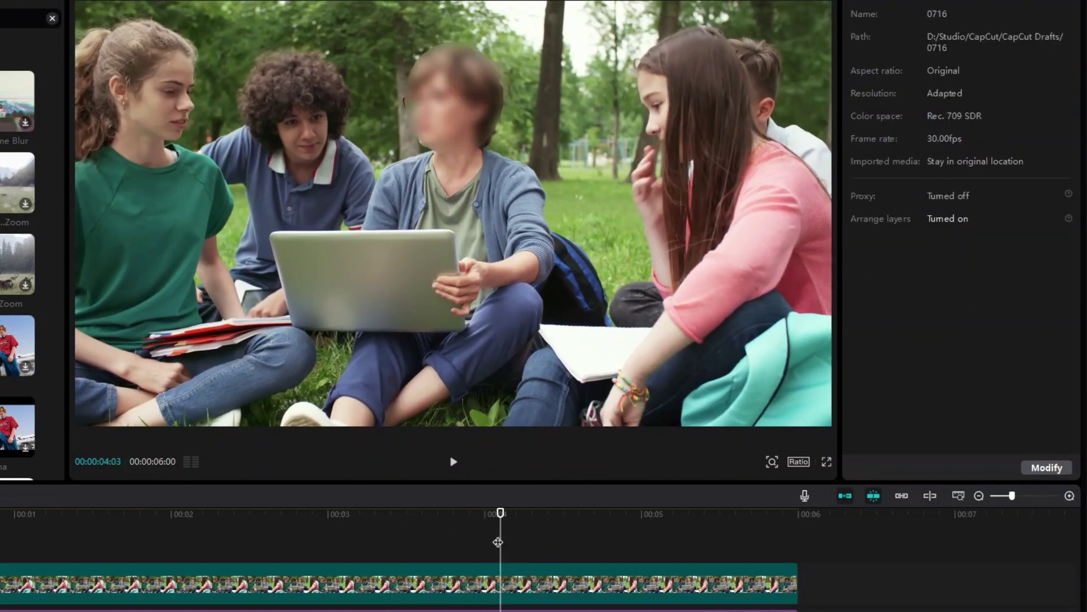
pyautogui.click(590, 542)
pyautogui.click(470, 102)
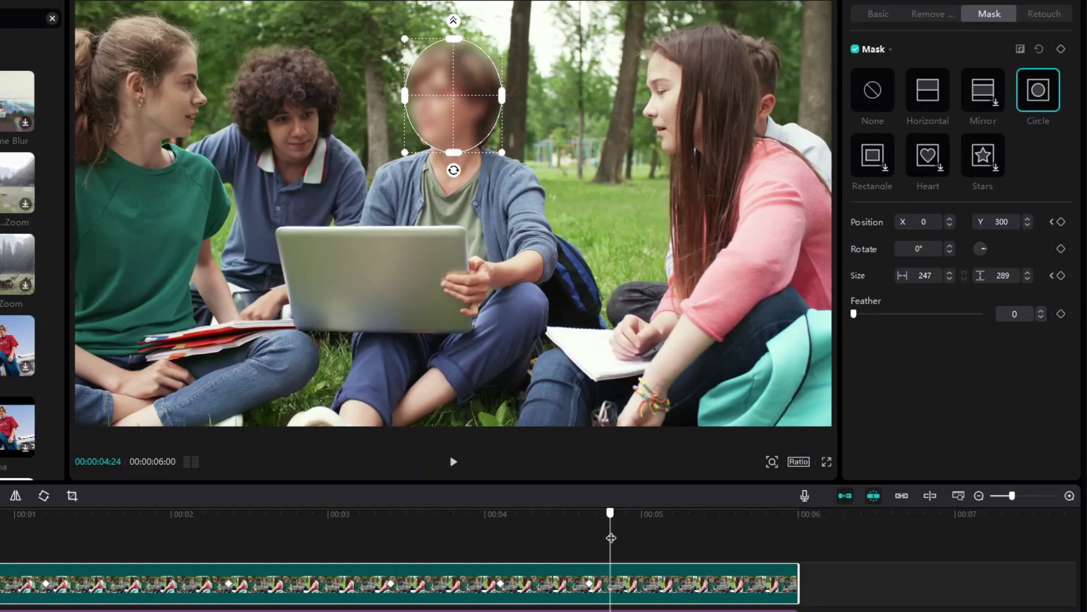
pyautogui.moveTo(611, 538); pyautogui.dragTo(730, 543)
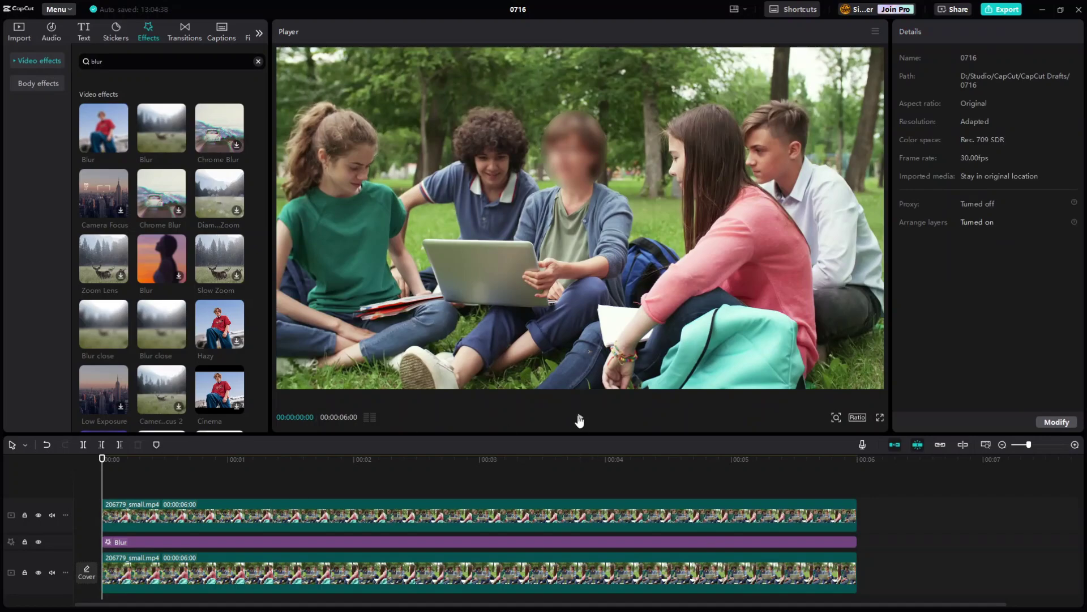
pyautogui.click(579, 418)
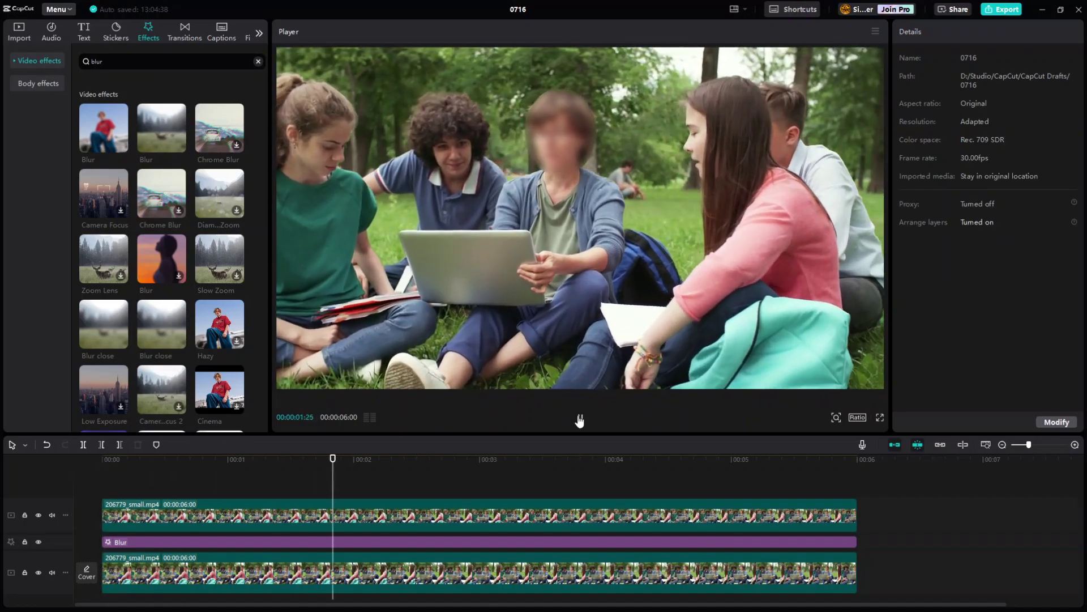